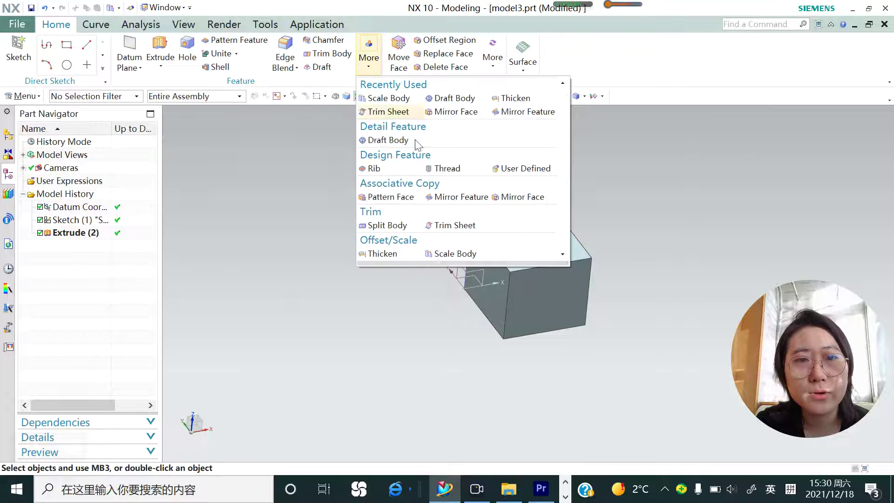
# Start a uniform Scale Body on the cube, with its lower front corner as the scale point
pyautogui.click(452, 257)
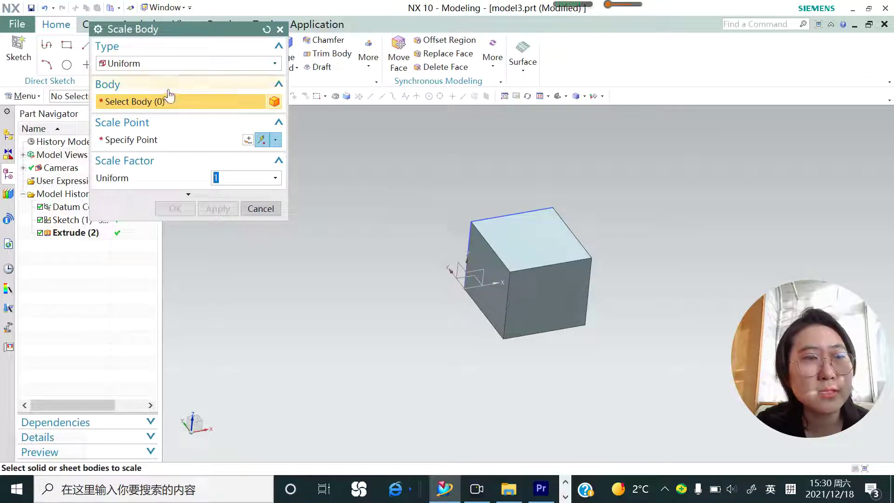
pyautogui.click(480, 256)
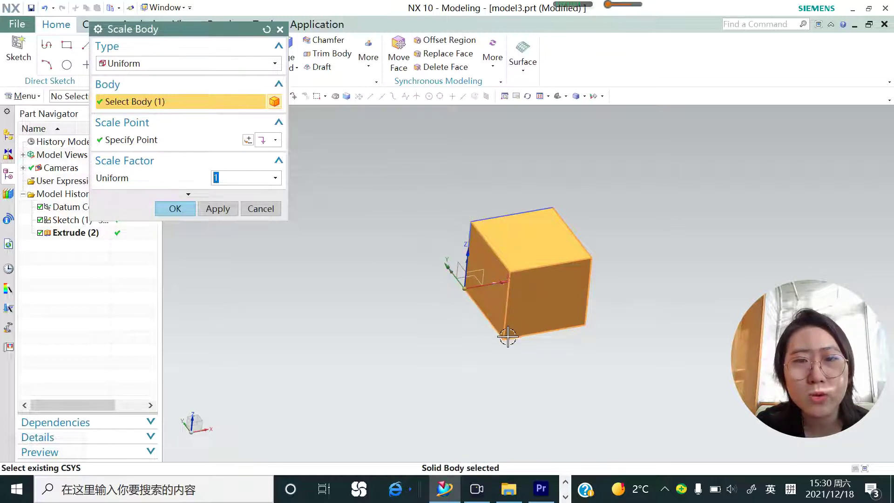
pyautogui.click(275, 140)
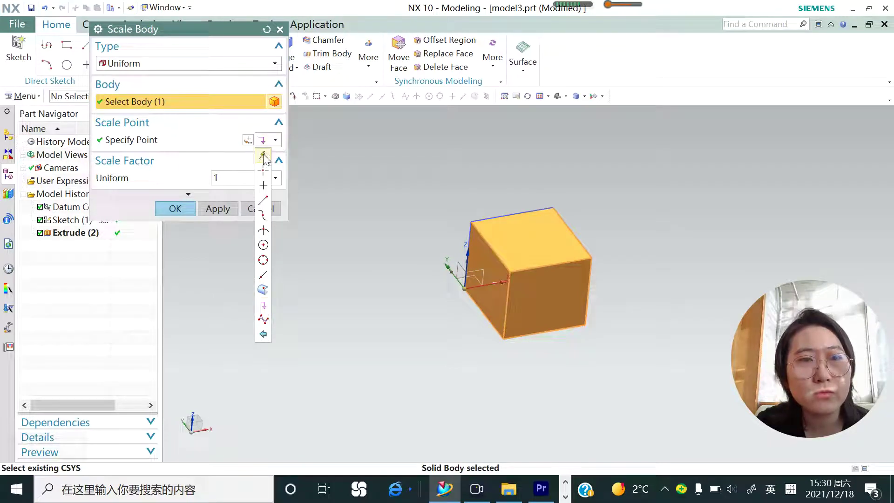
pyautogui.click(264, 156)
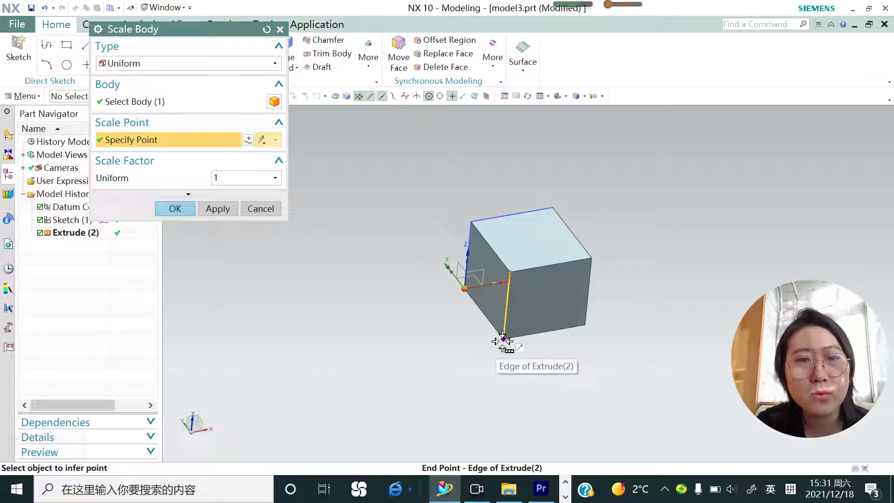
pyautogui.click(503, 339)
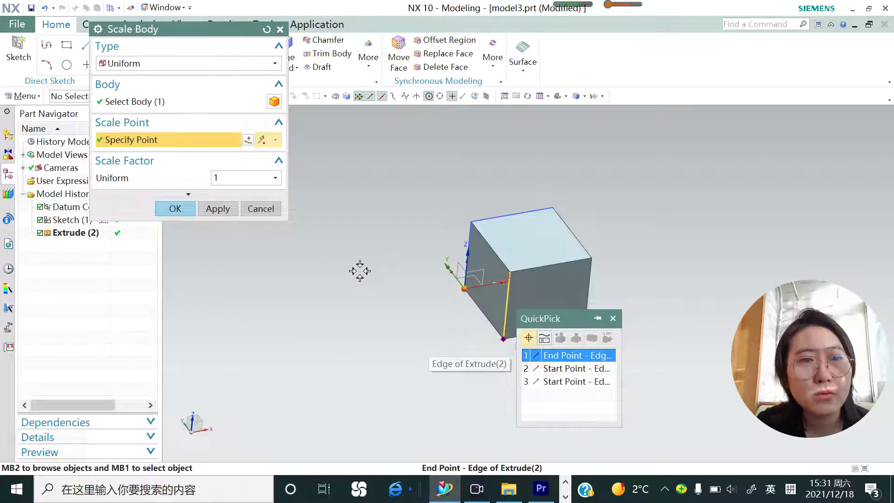
pyautogui.click(555, 356)
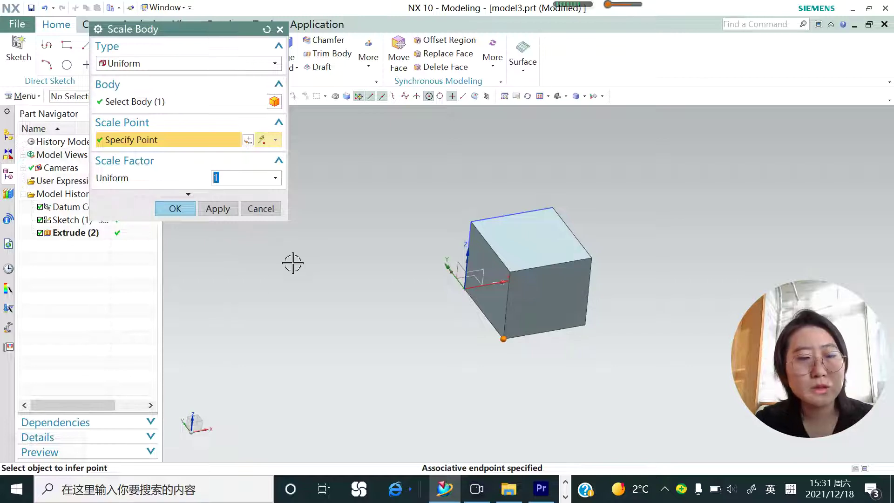
# Set the uniform scale factor to 2, preview the enlarged cube and apply the scaling
pyautogui.write('2')
pyautogui.press('Return')
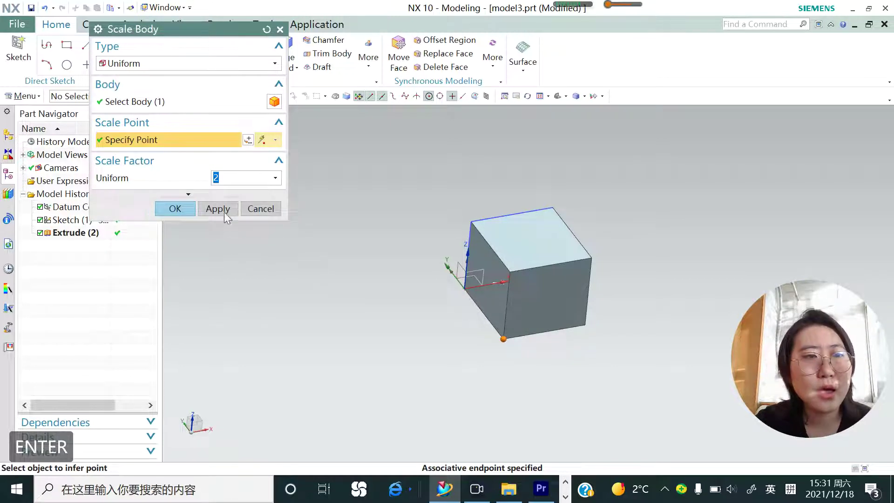
pyautogui.click(197, 193)
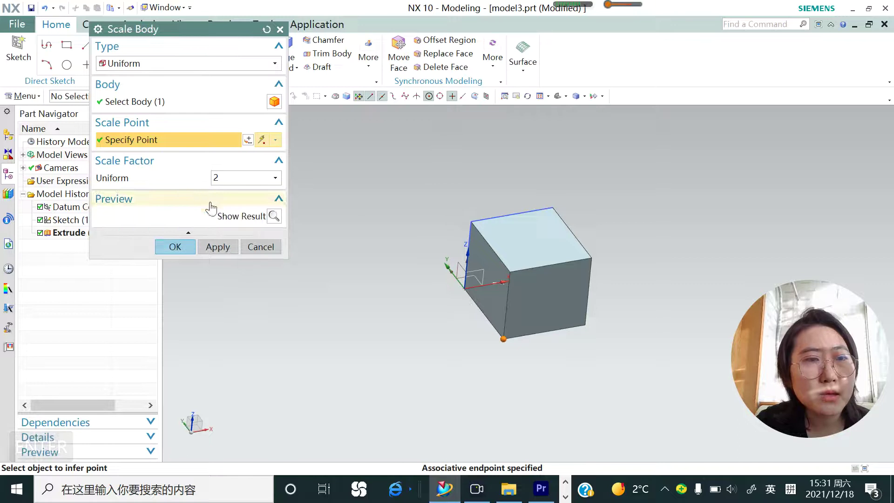
pyautogui.click(274, 216)
pyautogui.scroll(-2, 483, 349)
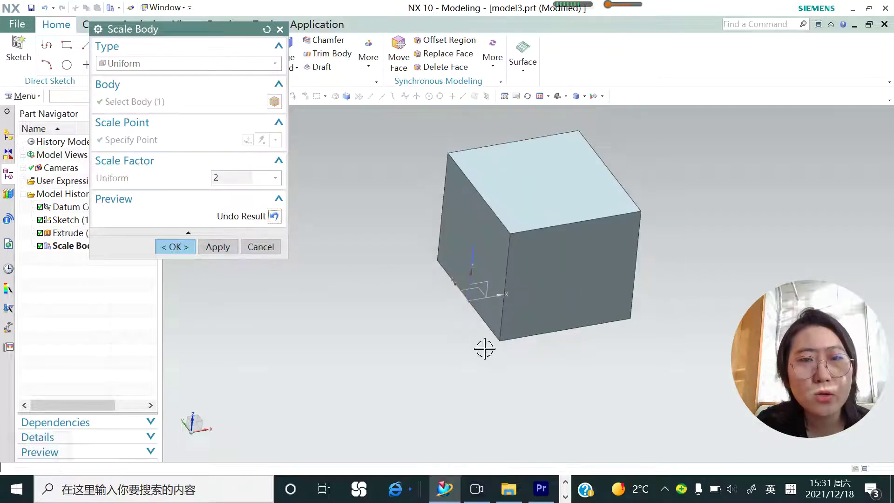
pyautogui.scroll(1, 534, 295)
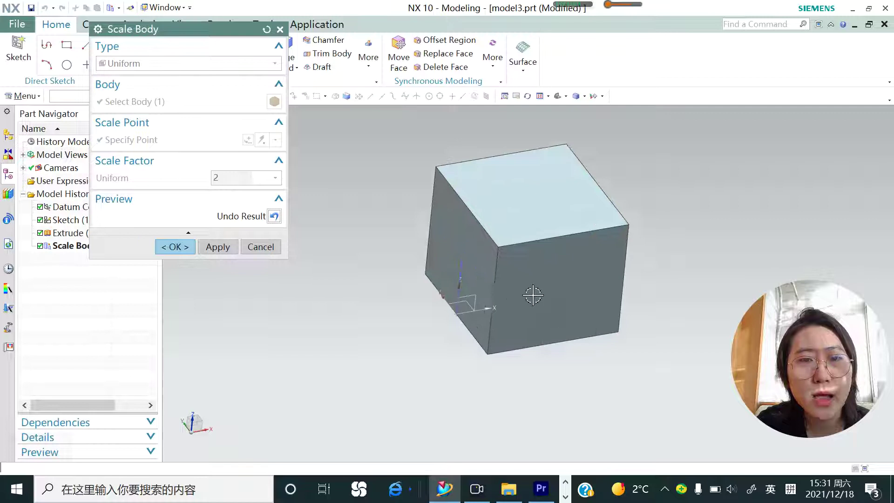
pyautogui.click(220, 251)
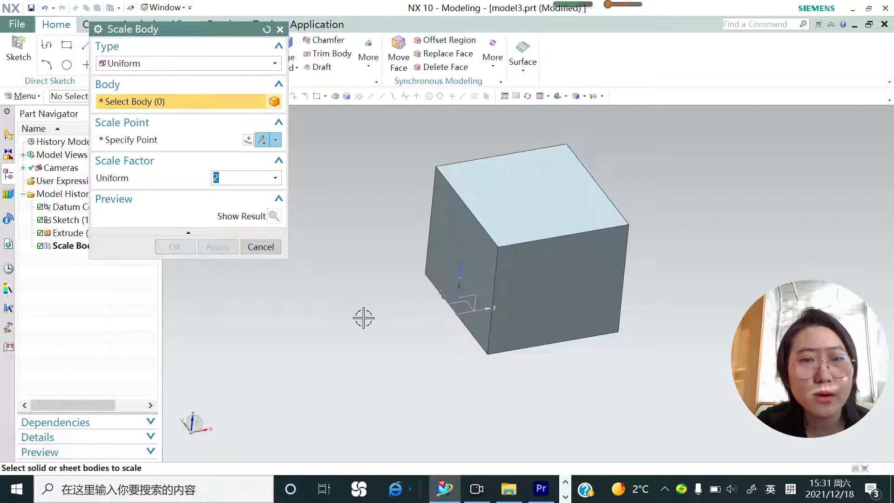
# Change the scaling type to Axisymmetric and select the cube as the body to scale
pyautogui.click(276, 65)
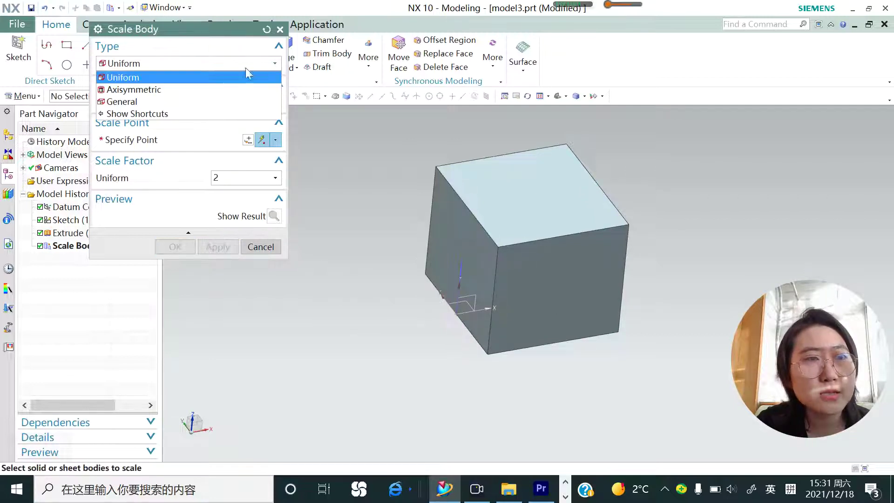
pyautogui.click(177, 90)
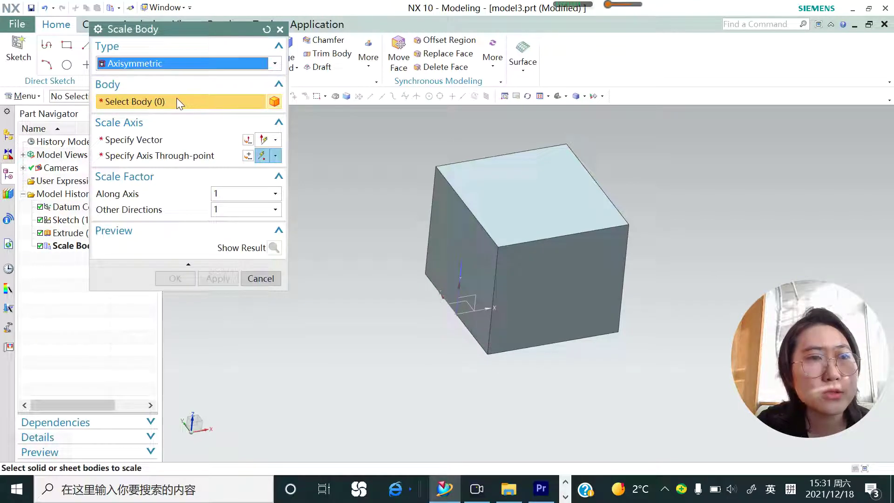
pyautogui.click(470, 205)
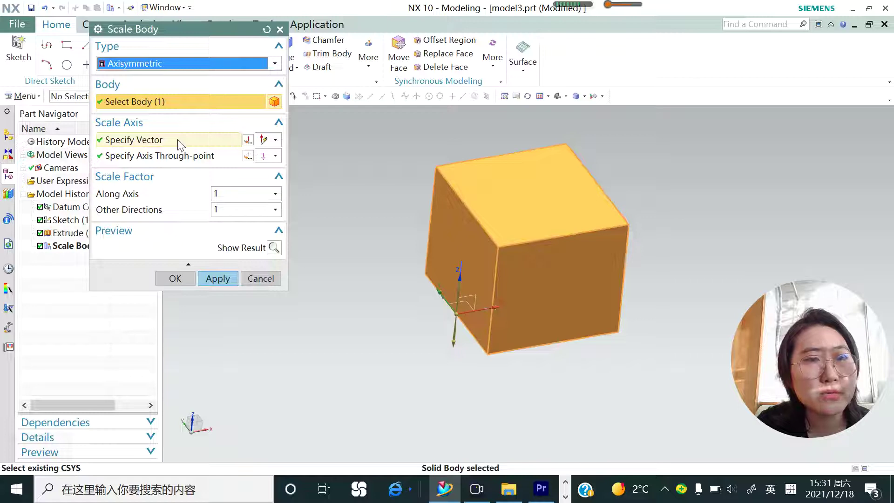
# Set the scale axis through-point to the cube's lower front corner using an inferred point
pyautogui.scroll(3, 466, 326)
pyautogui.moveTo(459, 321); pyautogui.dragTo(442, 315, button='middle')
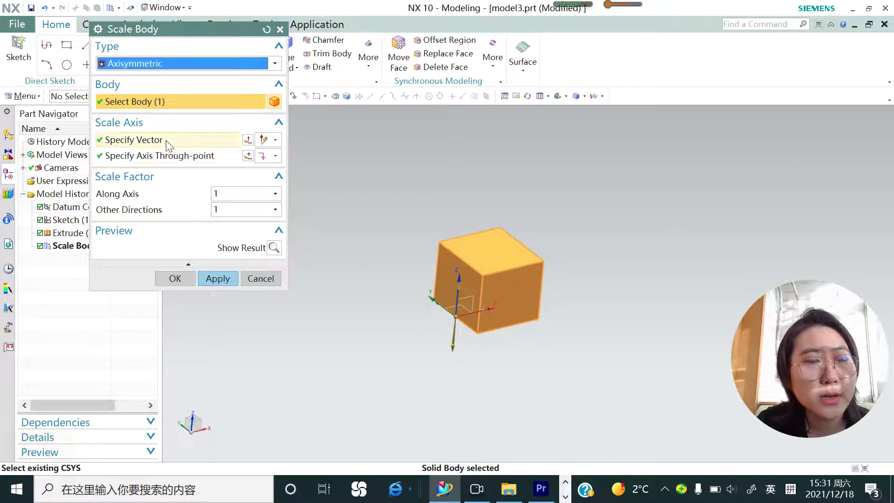
pyautogui.scroll(-3, 466, 321)
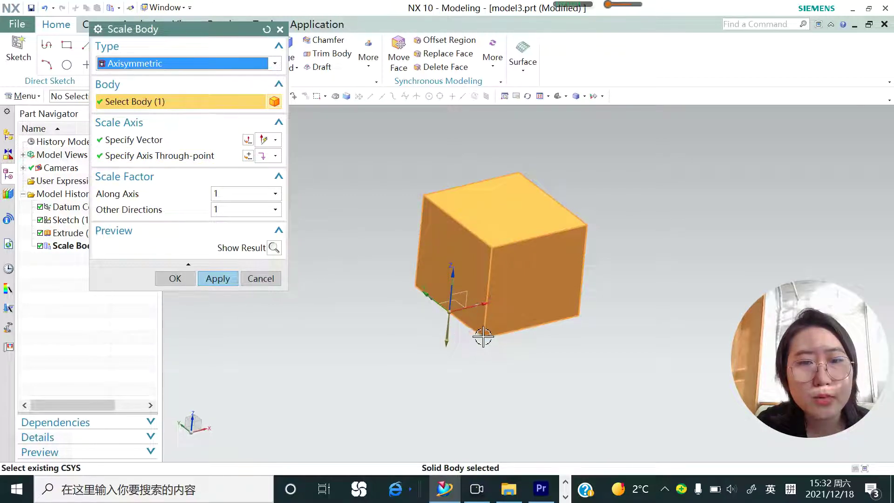
pyautogui.click(276, 140)
pyautogui.click(277, 154)
pyautogui.click(278, 157)
pyautogui.click(264, 171)
pyautogui.click(485, 339)
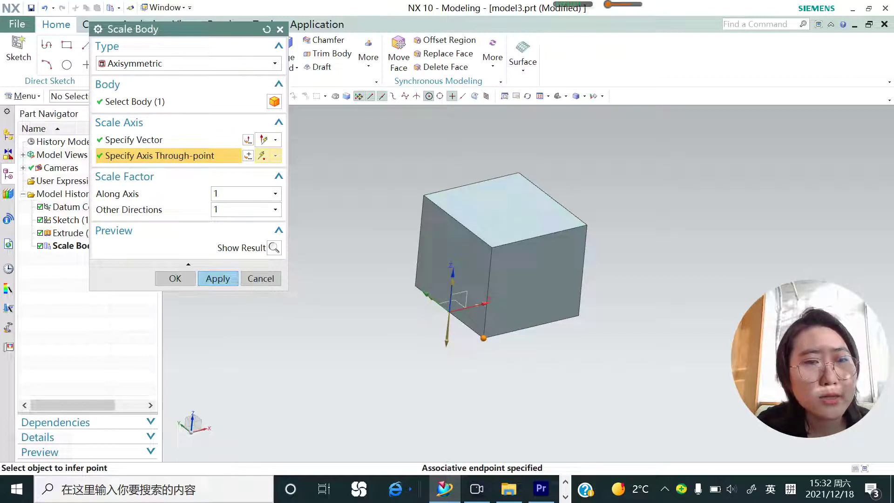
# Set the along-axis factor to 2, preview the scaling along the default axis and undo the preview
pyautogui.write('2')
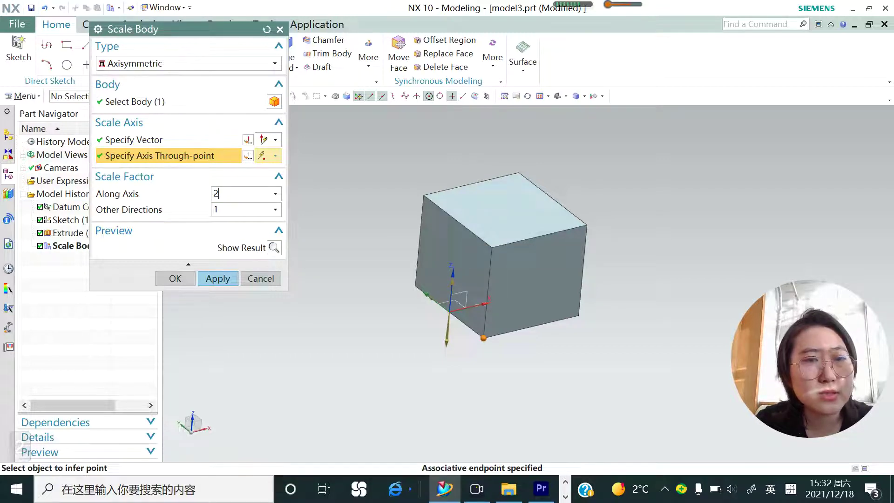
pyautogui.click(274, 248)
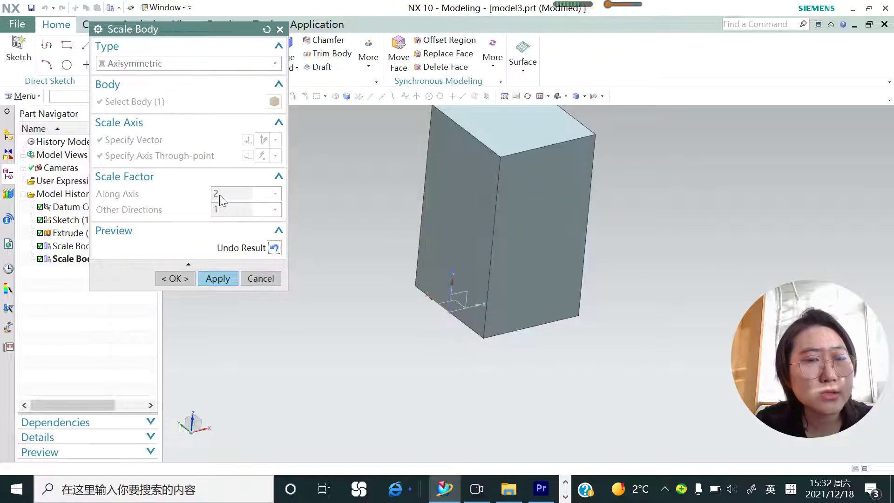
pyautogui.scroll(-1, 437, 305)
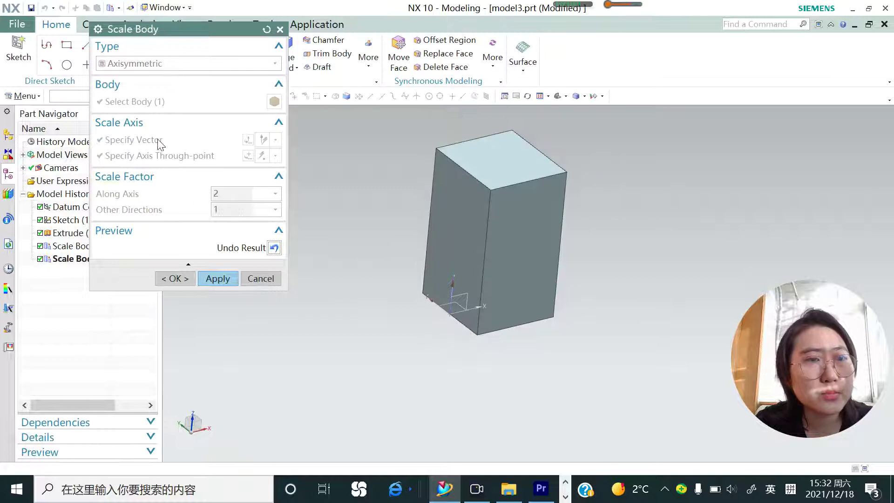
pyautogui.click(274, 248)
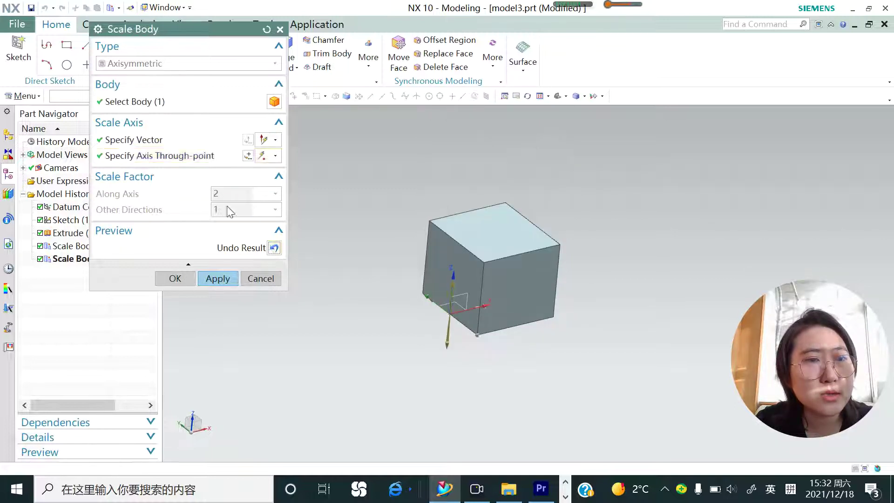
# Change the scale axis vector to the X-axis, preview the stretched body and undo the preview
pyautogui.click(170, 141)
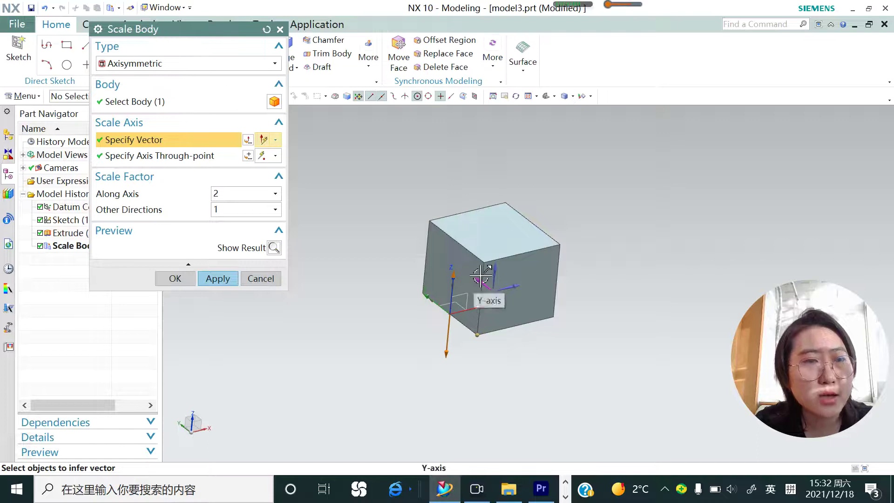
pyautogui.click(276, 141)
pyautogui.click(276, 142)
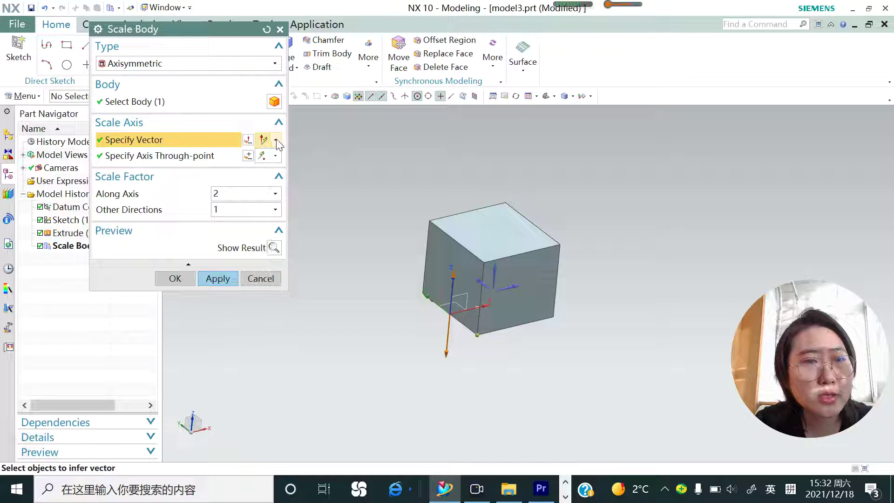
pyautogui.click(513, 286)
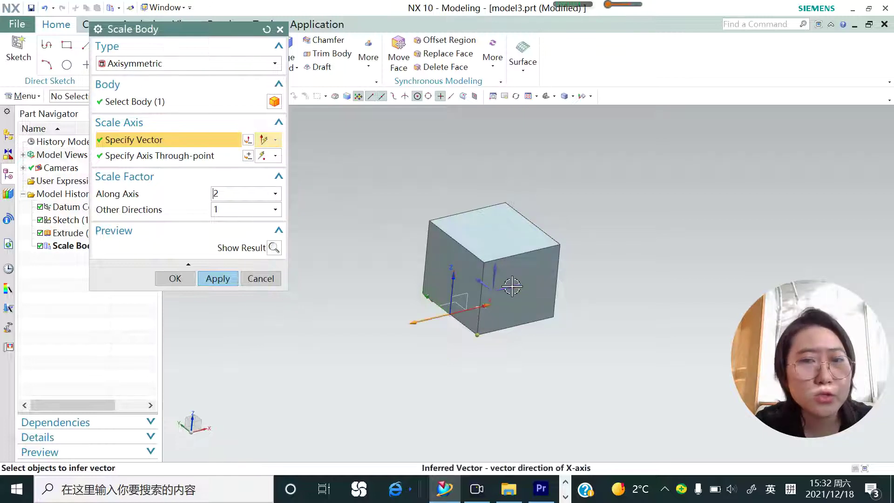
pyautogui.click(274, 248)
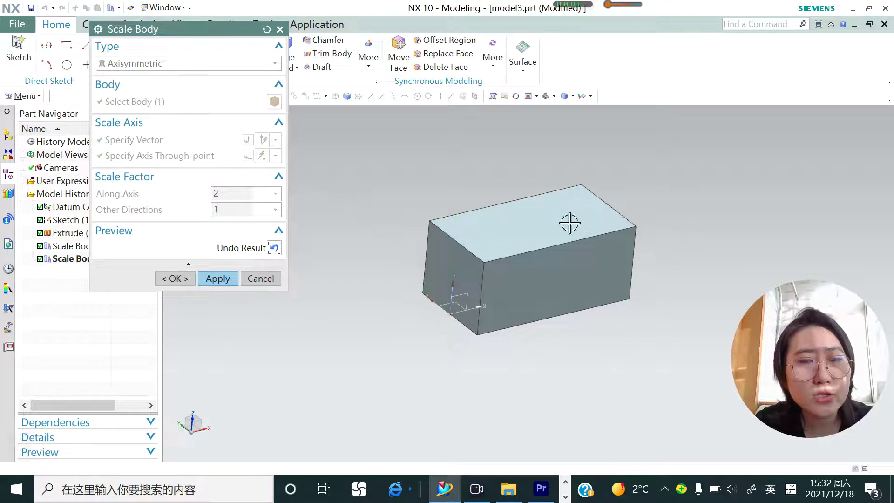
pyautogui.click(275, 248)
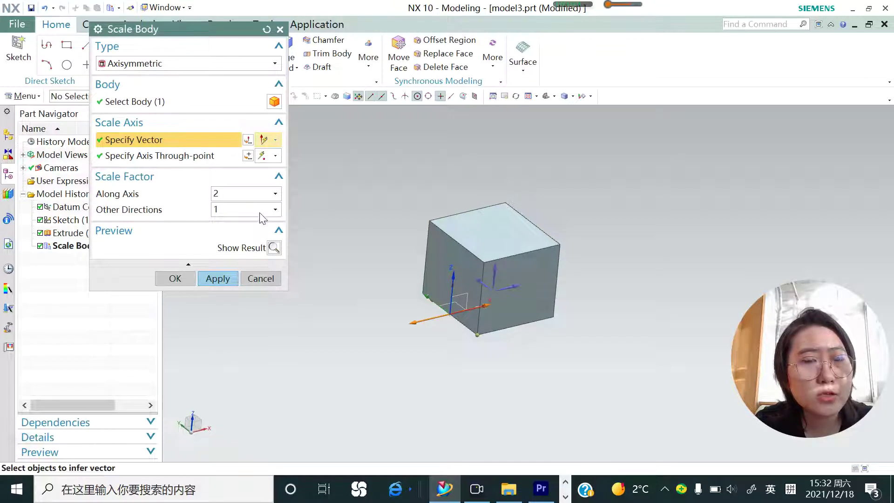
# Set the scale factors to 4 along the axis and 2 in other directions, preview the result and undo the preview
pyautogui.click(218, 210)
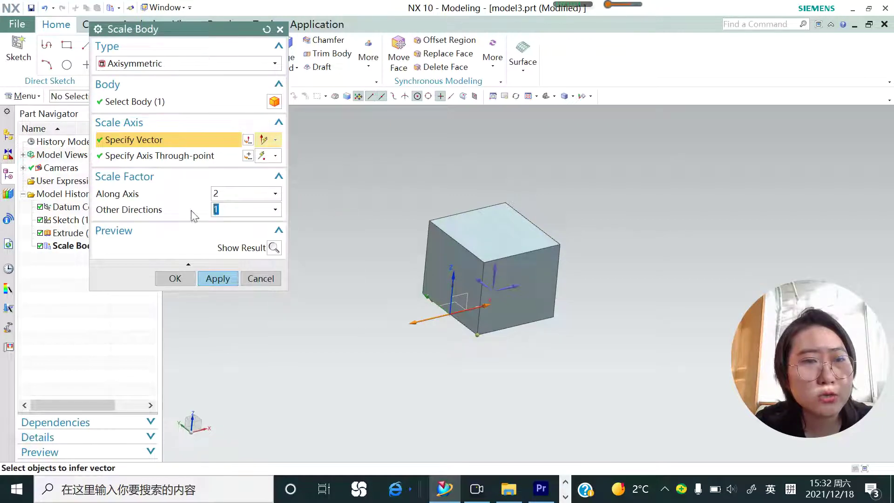
pyautogui.write('2')
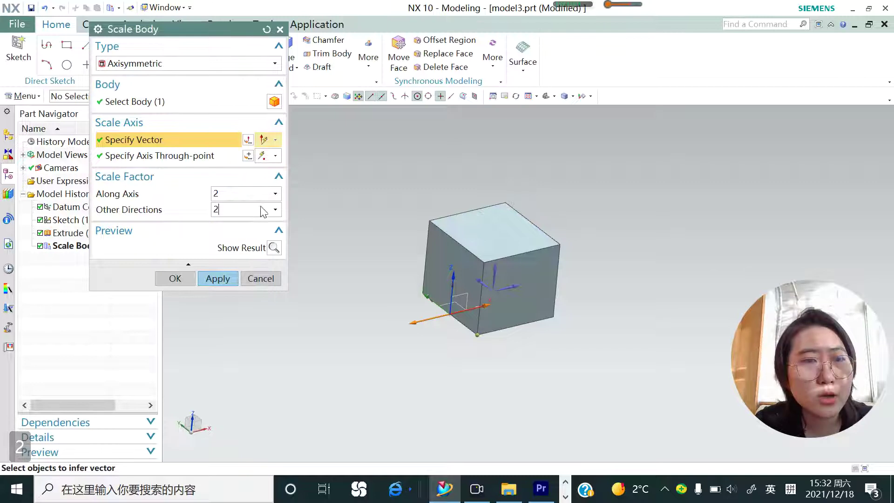
pyautogui.doubleClick(216, 194)
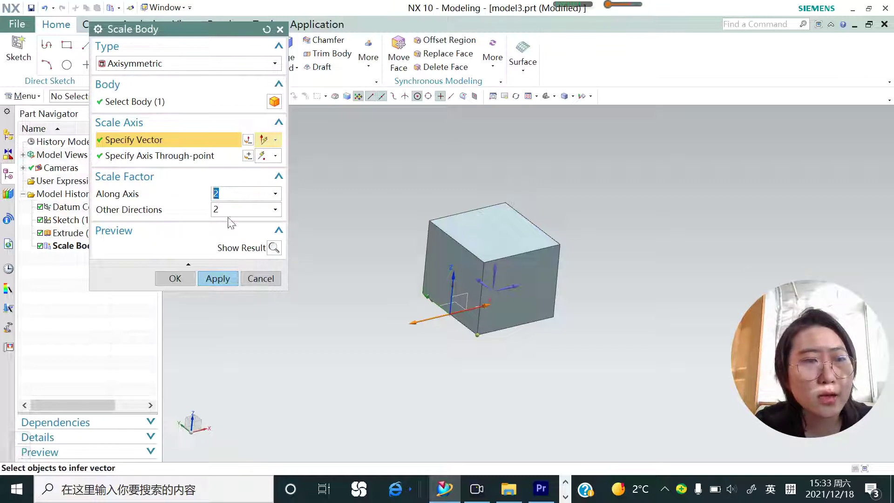
pyautogui.write('4')
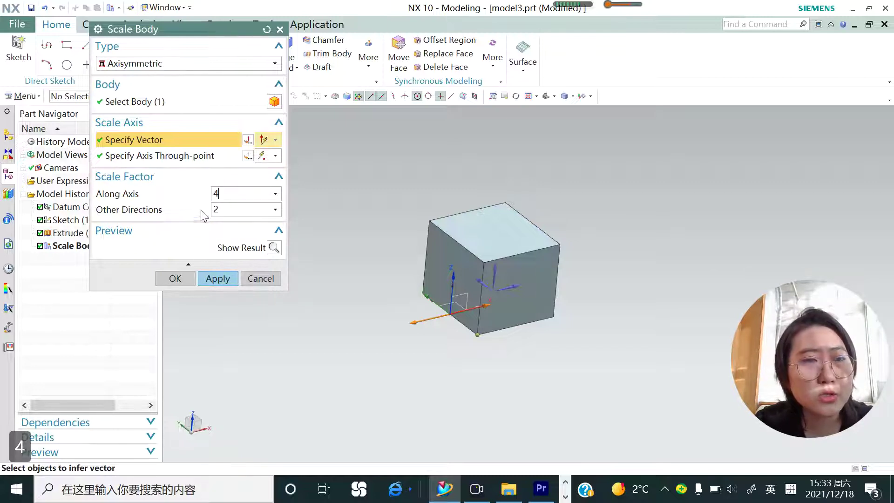
pyautogui.click(274, 248)
pyautogui.scroll(-2, 359, 329)
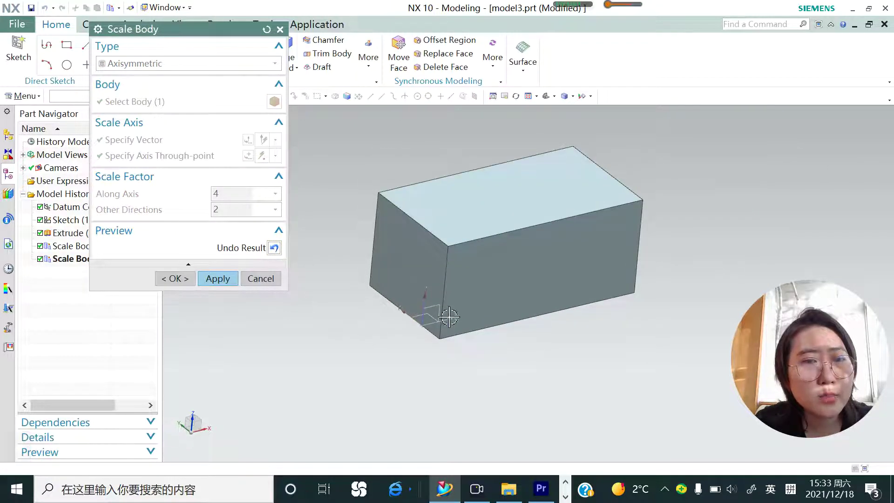
pyautogui.click(273, 248)
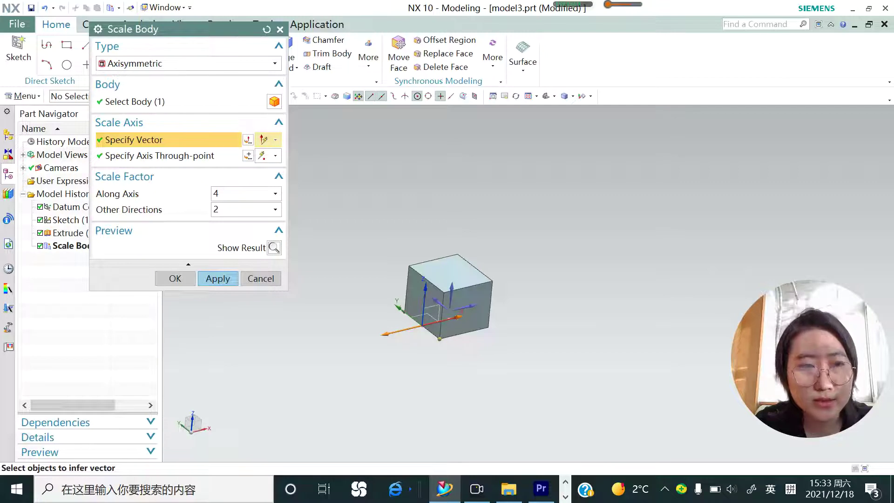
# Compare the original cube with the axisymmetric scaling result by repeatedly showing and undoing the preview
pyautogui.click(273, 247)
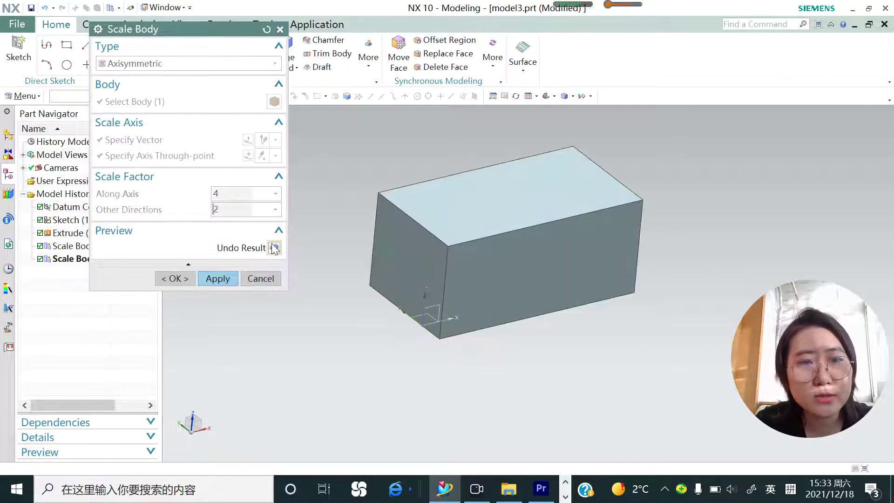
pyautogui.click(273, 246)
pyautogui.click(273, 246)
pyautogui.click(273, 246)
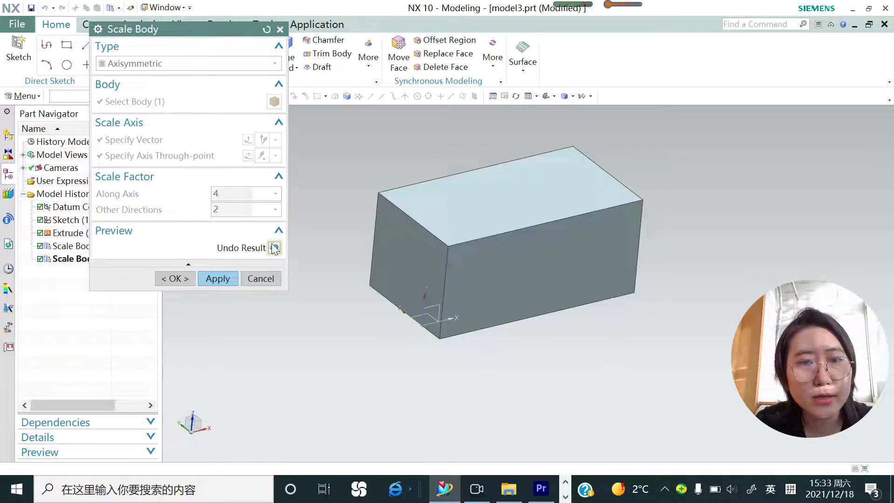
pyautogui.click(273, 246)
# Switch the scaling type to General and activate the scale coordinate system specification for the cube
pyautogui.click(275, 64)
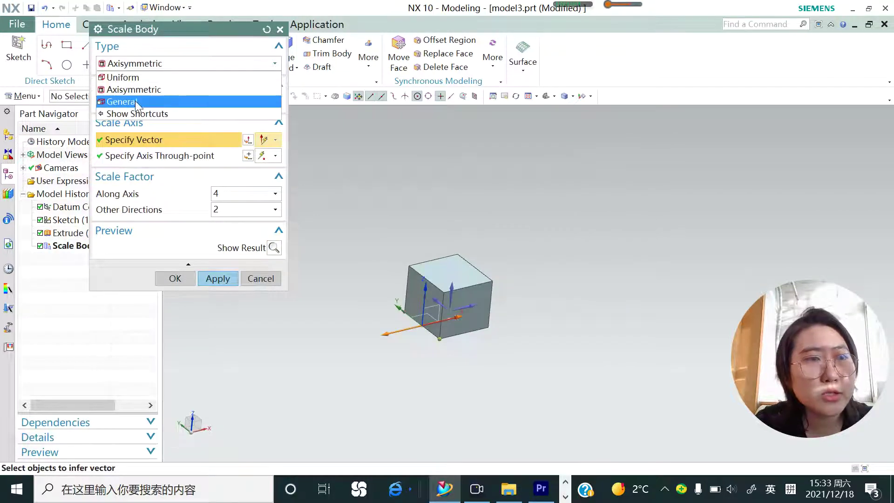
pyautogui.click(134, 101)
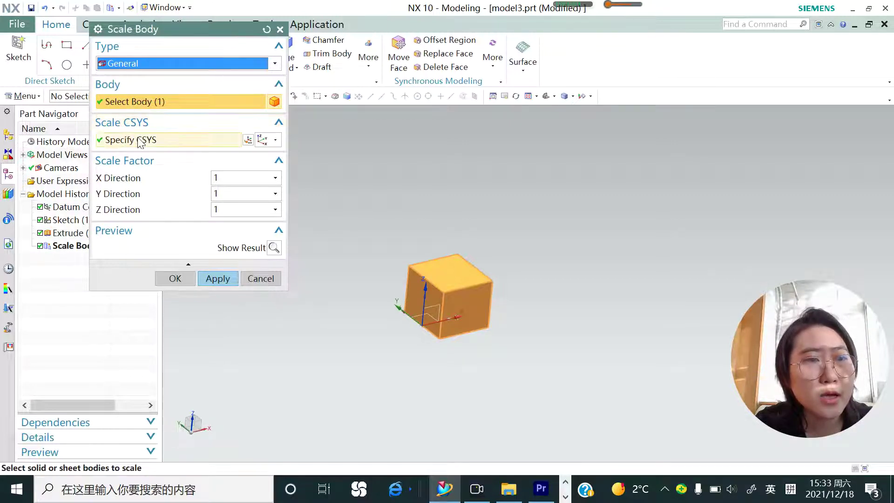
pyautogui.click(138, 145)
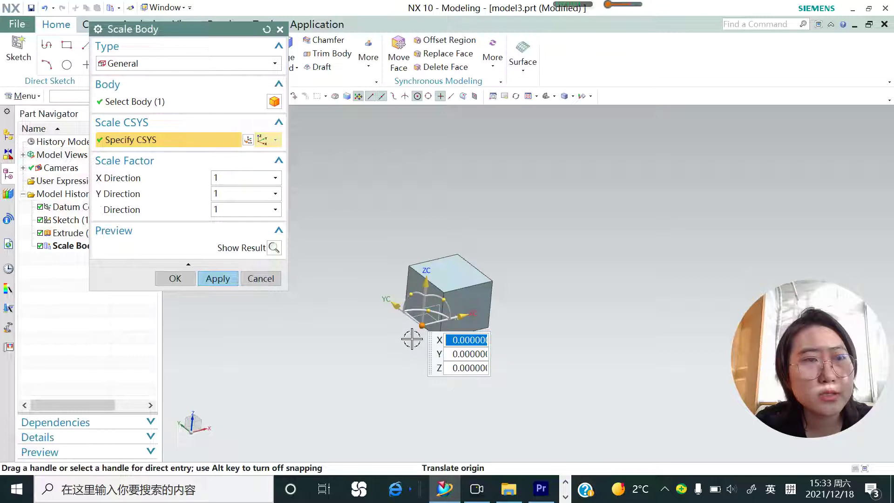
pyautogui.scroll(4, 419, 328)
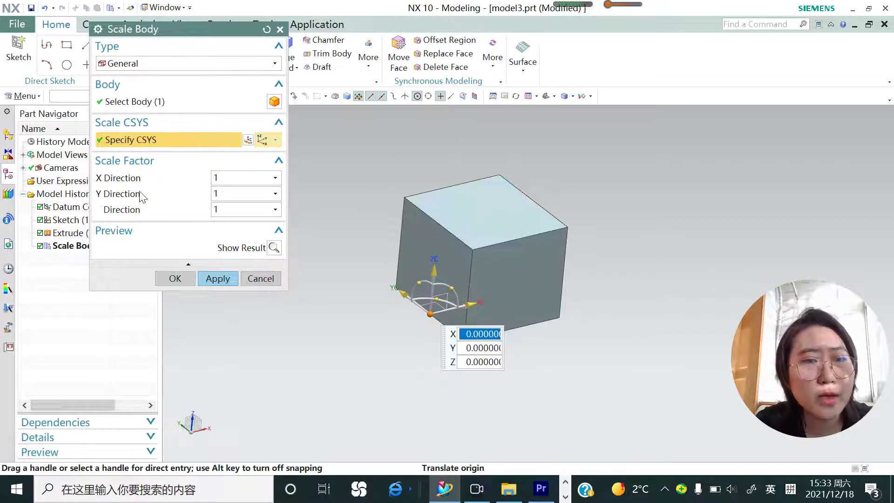
# Set the scale factors to 2 in the X direction, 4 in the Y direction and 6 in the Z direction
pyautogui.doubleClick(216, 178)
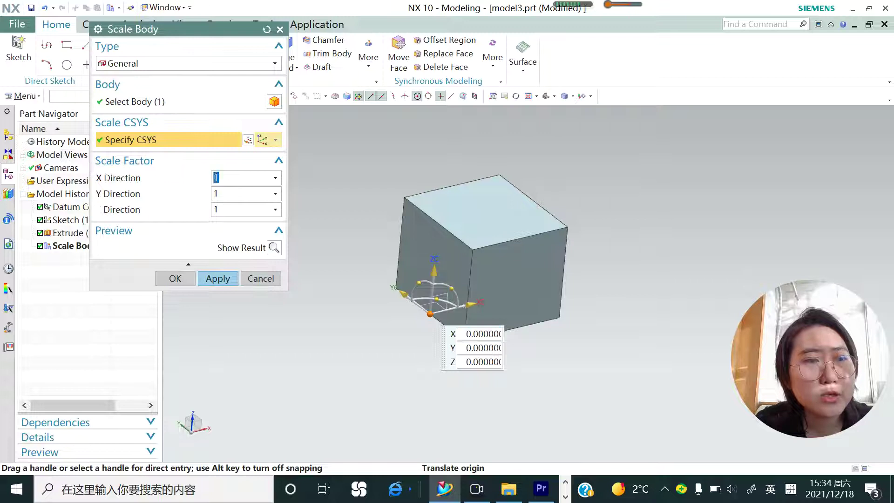
pyautogui.write('2')
pyautogui.doubleClick(216, 194)
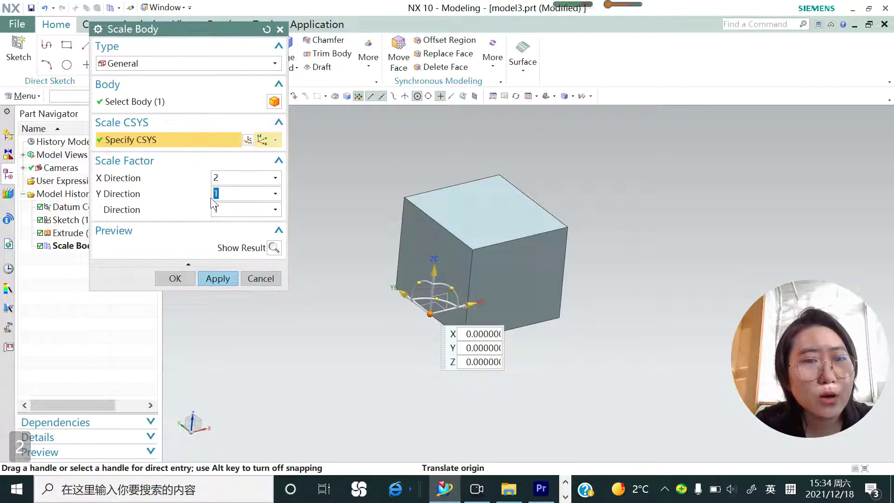
pyautogui.write('4')
pyautogui.doubleClick(216, 209)
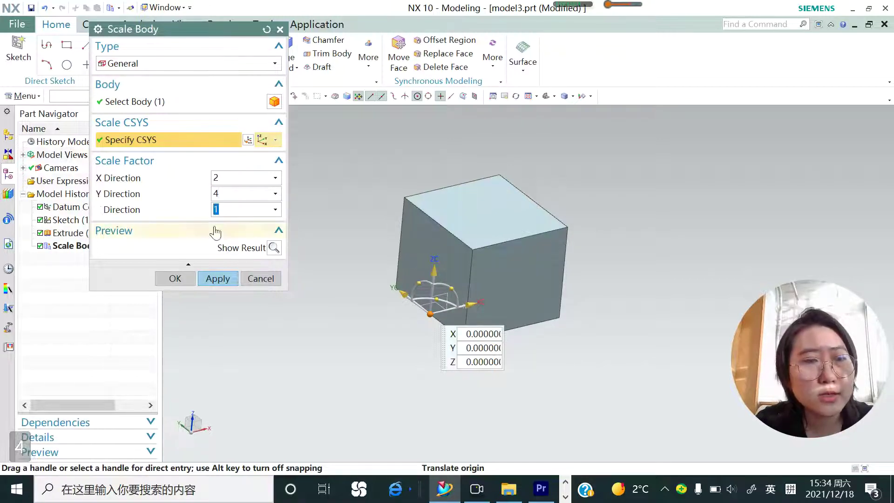
pyautogui.write('6')
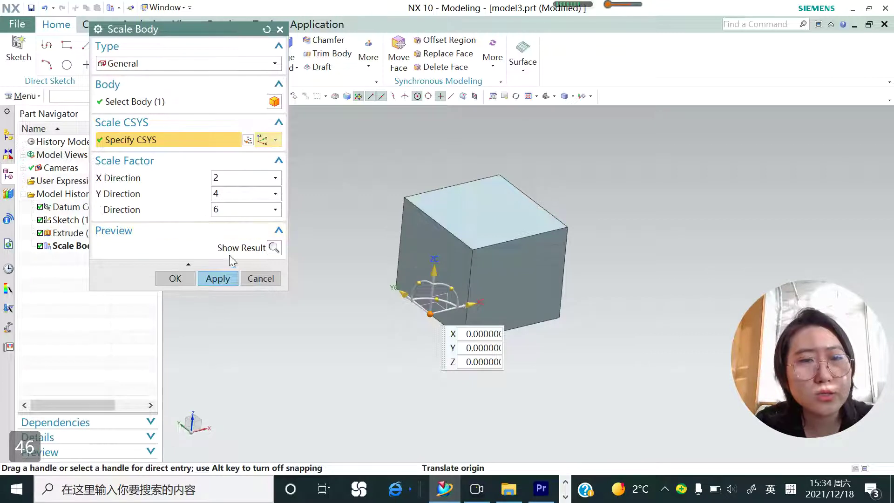
# Preview the General scaling result on the whole body, apply it and close the Scale Body command
pyautogui.click(274, 248)
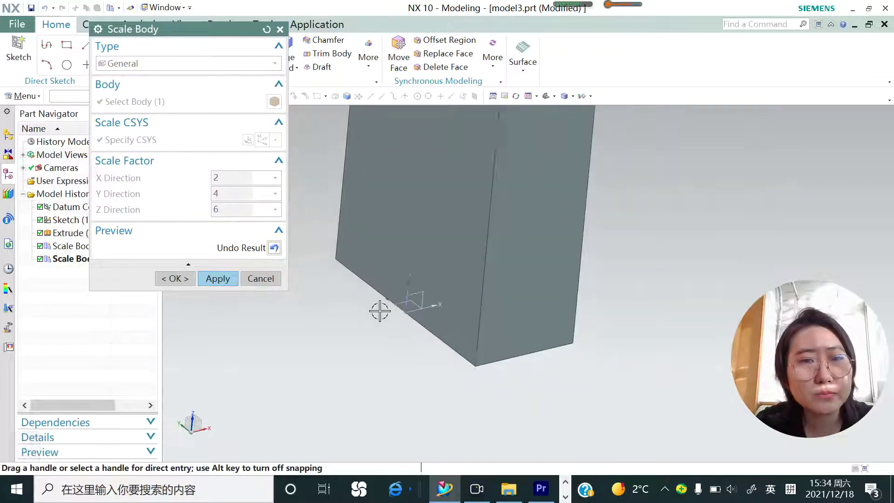
pyautogui.scroll(-3, 380, 311)
pyautogui.scroll(2, 394, 306)
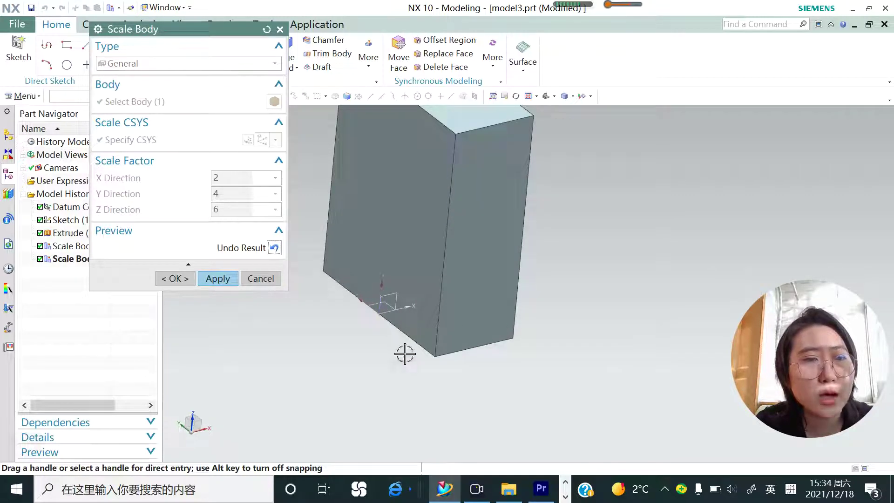
pyautogui.scroll(-2, 405, 354)
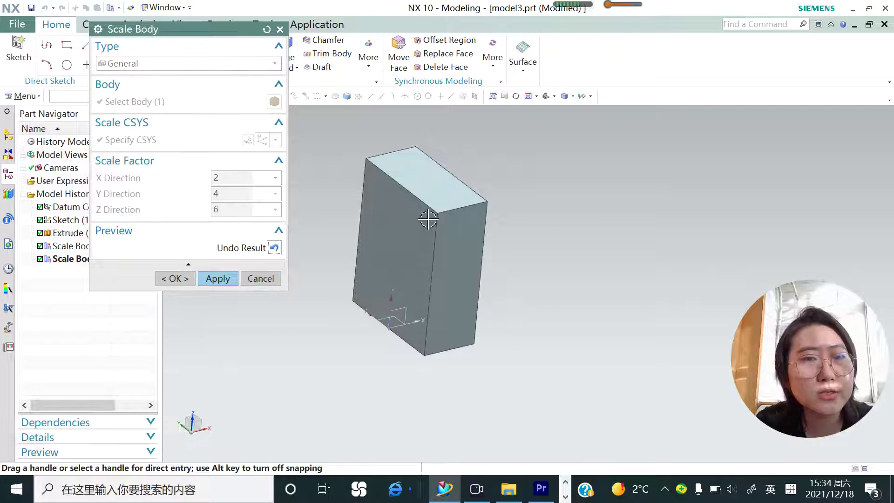
pyautogui.click(211, 278)
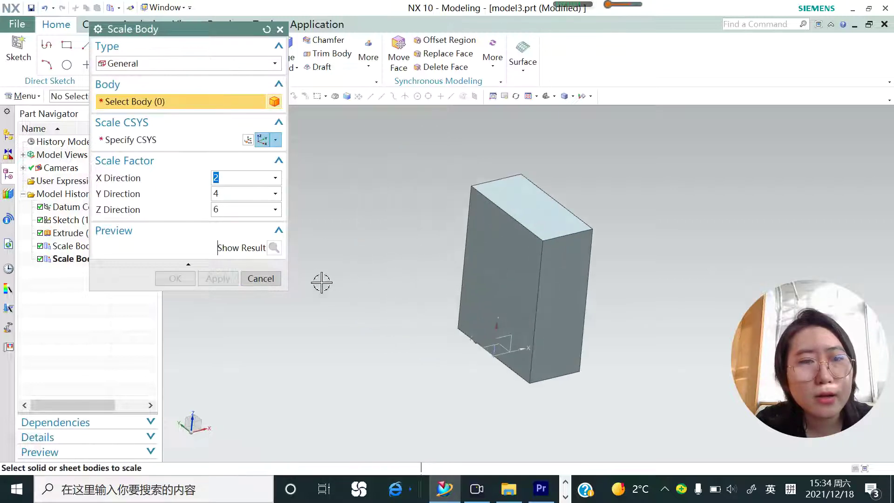
pyautogui.click(260, 279)
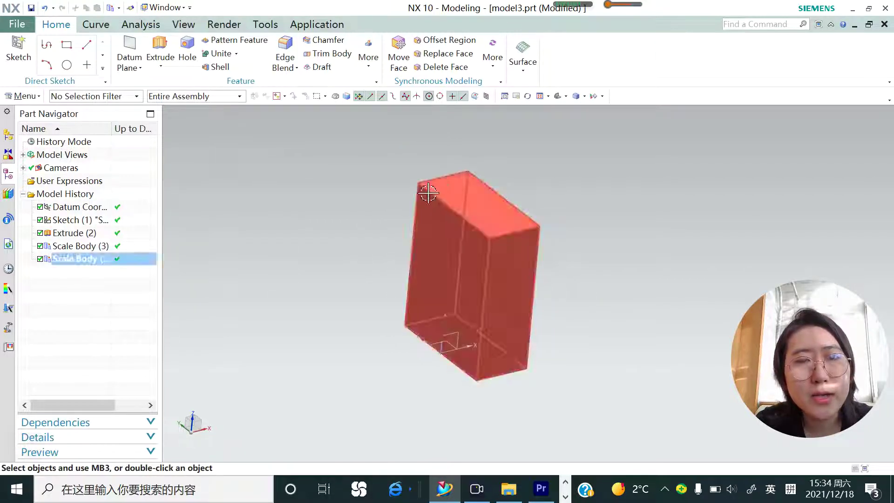